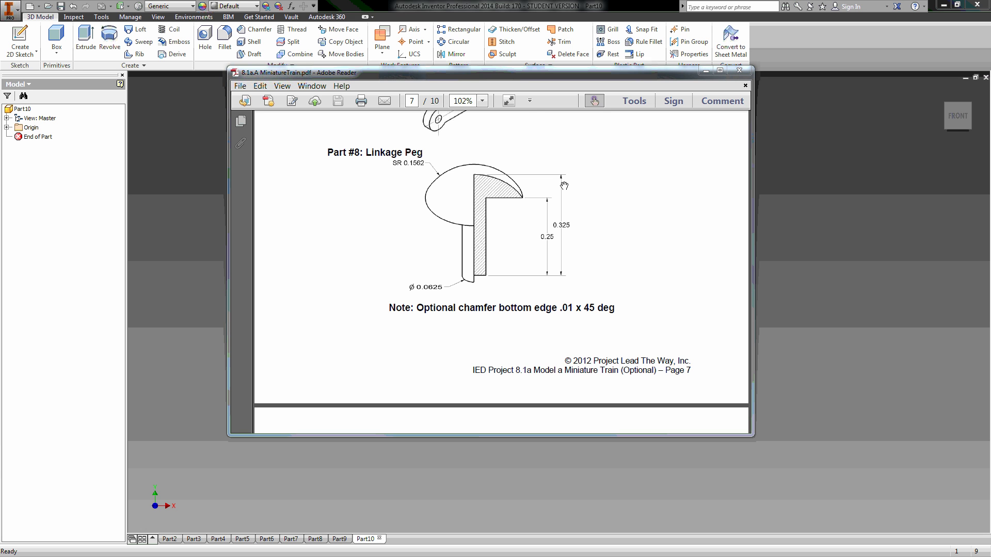
Step: Review the Part #8 Linkage Peg drawing in the MiniatureTrain PDF, then move Reader aside
{"action": "scroll", "coordinate": [562, 201], "scroll_direction": "up", "scroll_amount": 3}
{"action": "scroll", "coordinate": [563, 184], "scroll_direction": "up", "scroll_amount": 20}
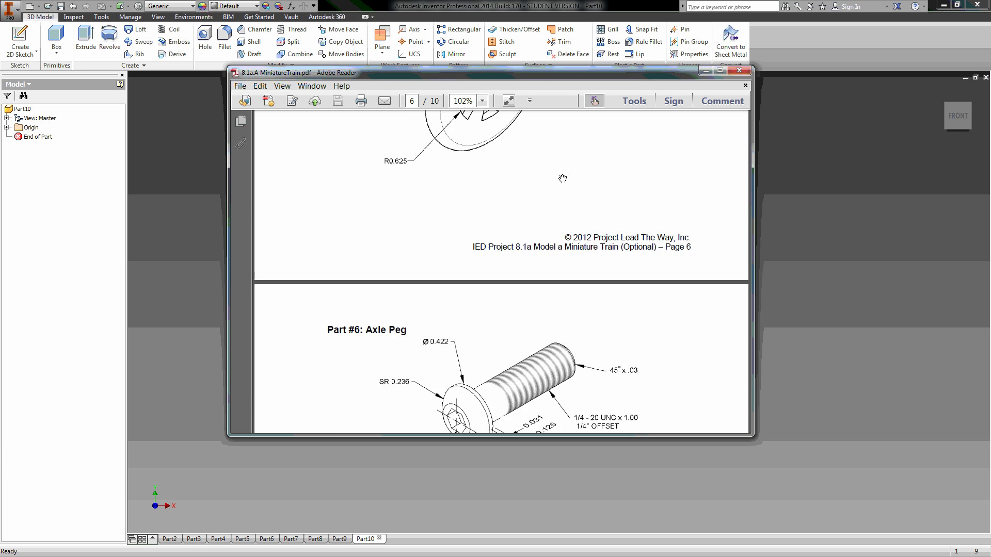
{"action": "scroll", "coordinate": [554, 176], "scroll_direction": "up", "scroll_amount": 20}
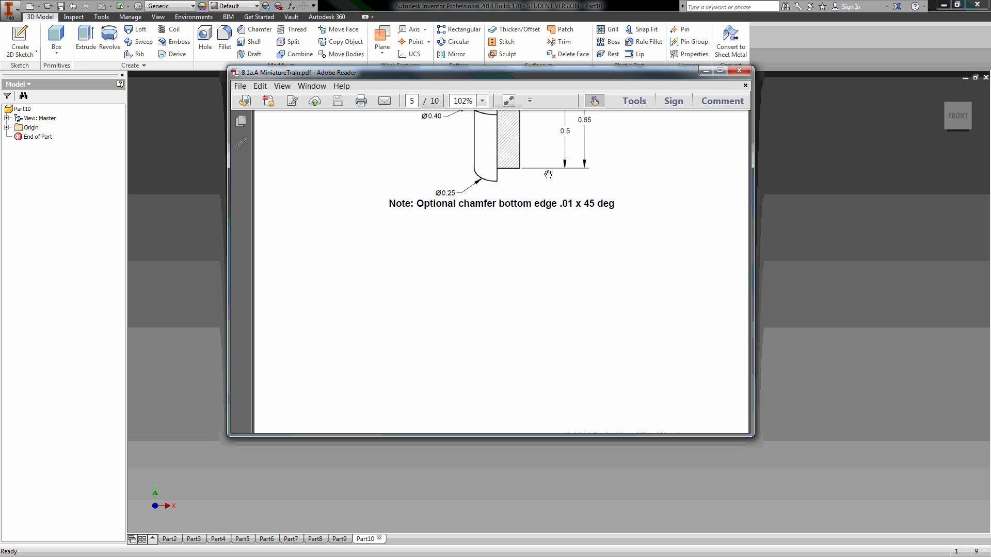
{"action": "scroll", "coordinate": [446, 196], "scroll_direction": "up", "scroll_amount": 2}
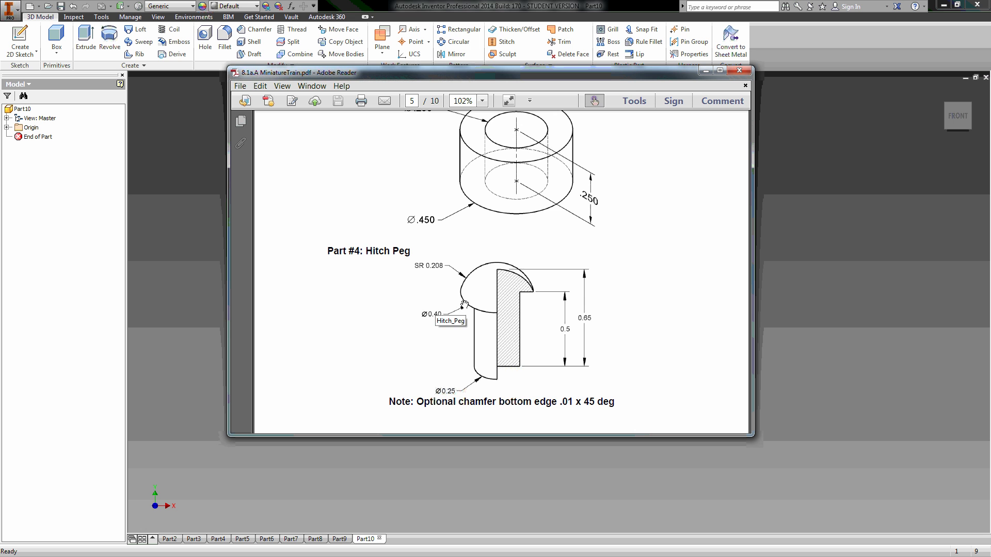
{"action": "scroll", "coordinate": [457, 287], "scroll_direction": "down", "scroll_amount": 15}
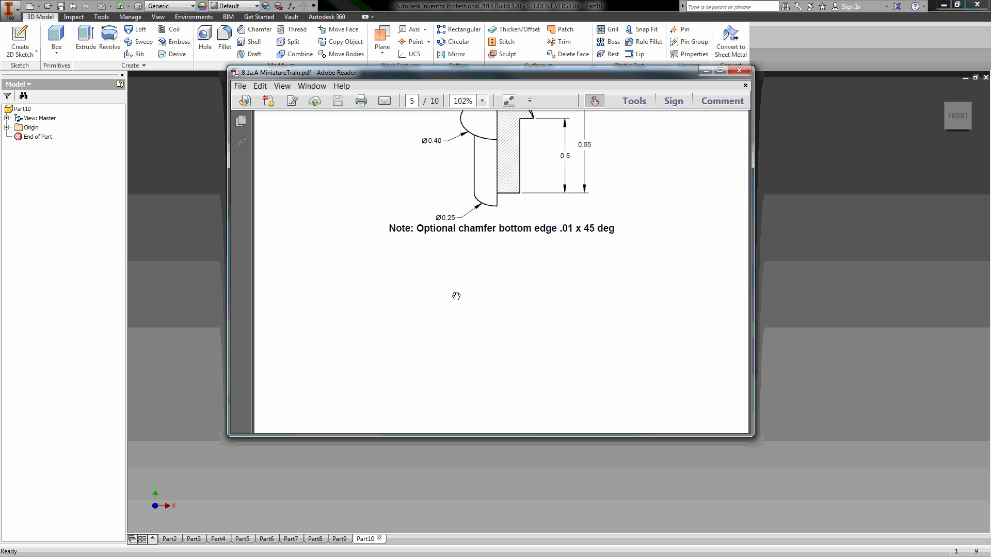
{"action": "scroll", "coordinate": [445, 324], "scroll_direction": "down", "scroll_amount": 15}
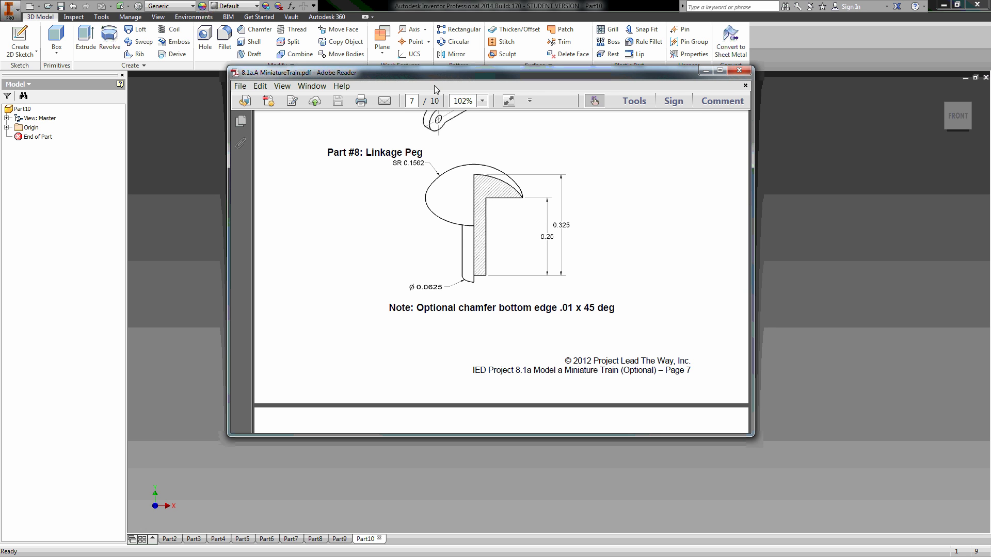
{"action": "left_click_drag", "start_coordinate": [457, 76], "coordinate": [0, 54]}
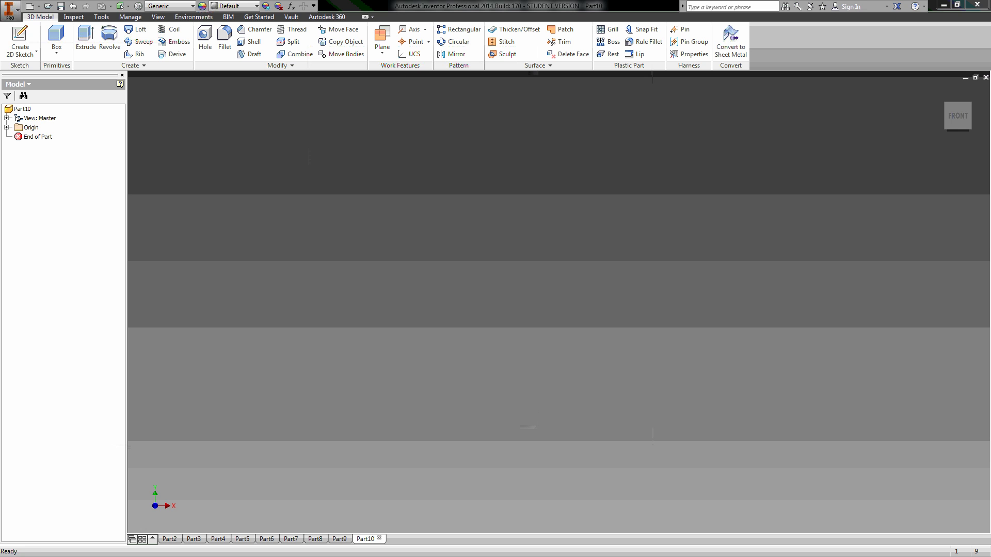
Step: Start Sketch1 on an origin plane and draw a closed straight-line peg half-section from the origin
{"action": "left_click", "coordinate": [19, 41]}
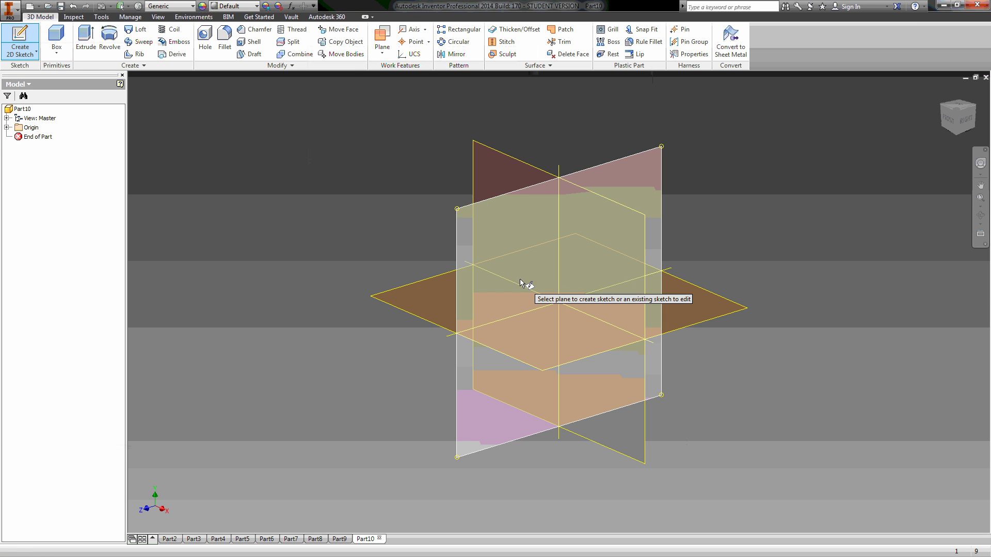
{"action": "left_click", "coordinate": [520, 281]}
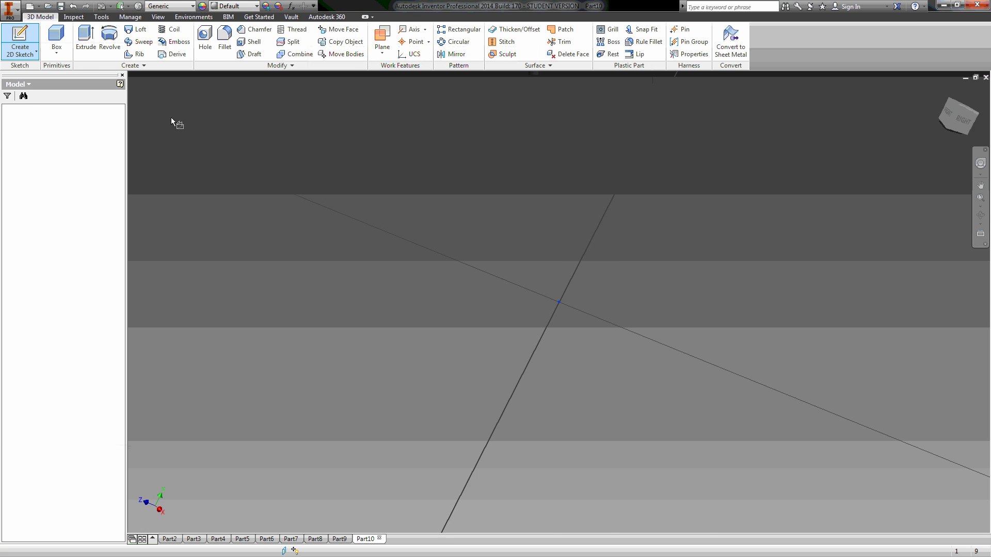
{"action": "left_click", "coordinate": [559, 302]}
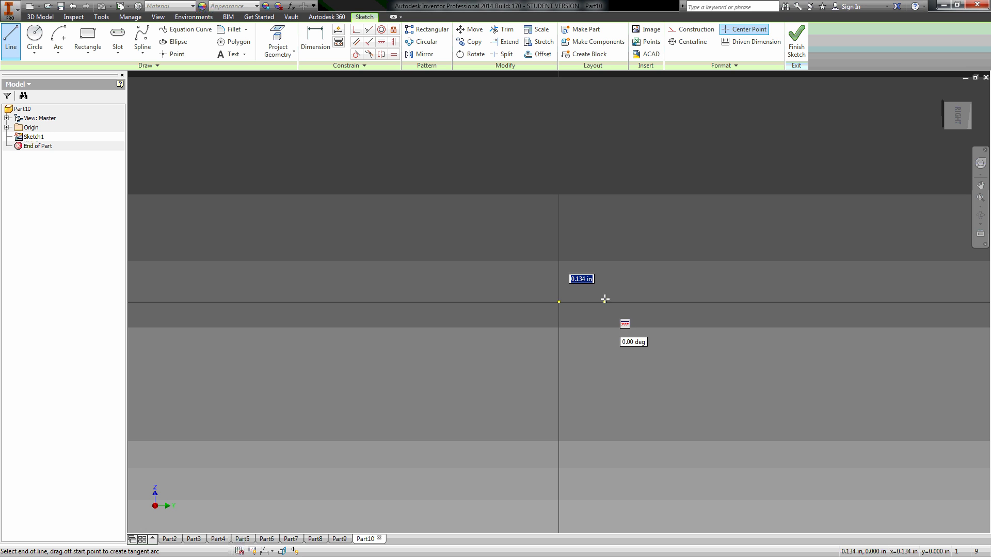
{"action": "left_click", "coordinate": [603, 302]}
{"action": "left_click", "coordinate": [604, 205]}
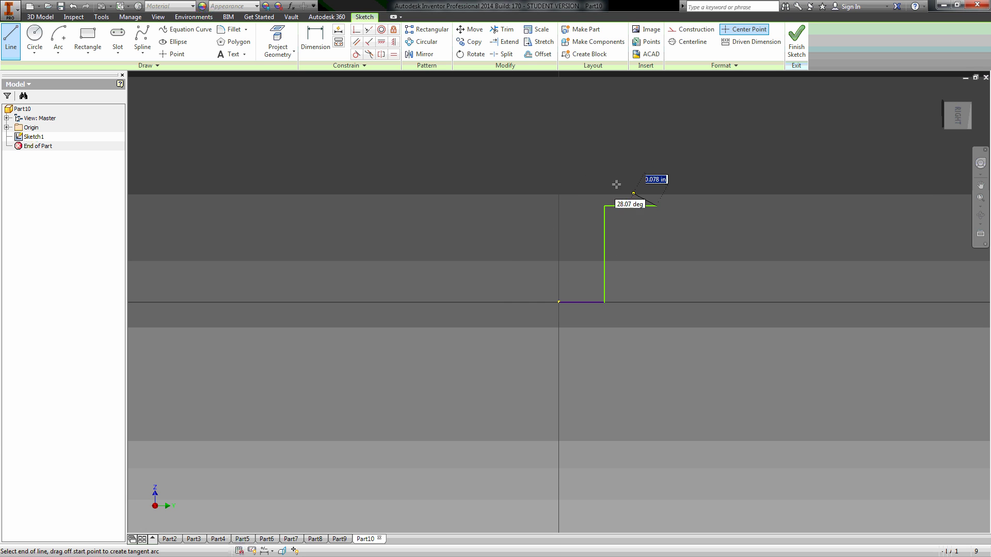
{"action": "left_click", "coordinate": [560, 147]}
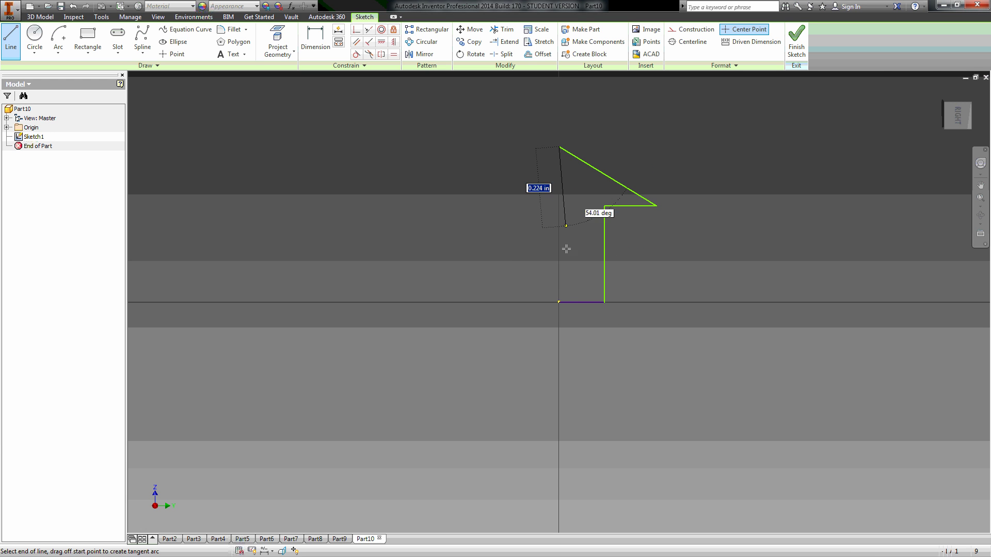
{"action": "left_click", "coordinate": [559, 301]}
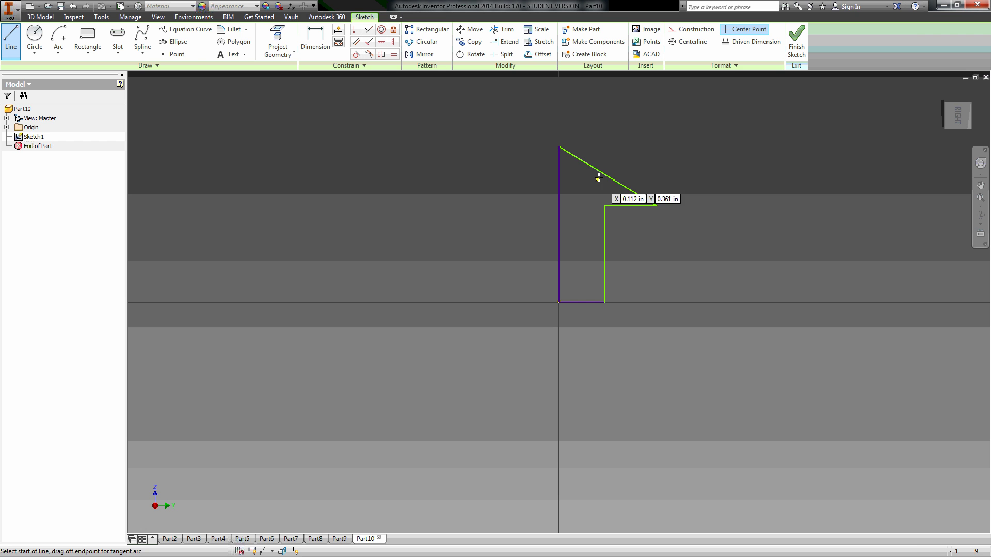
{"action": "key", "text": "alt+Tab"}
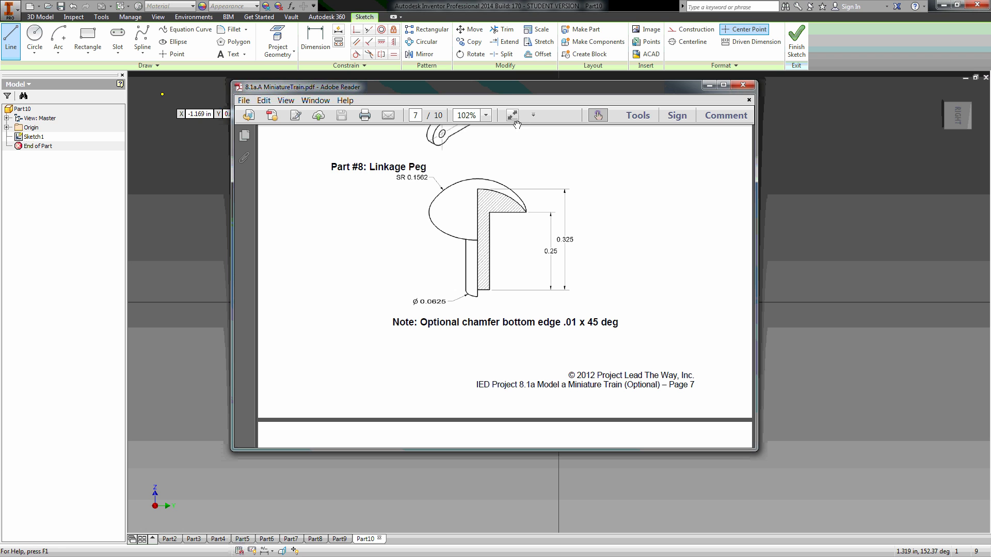
{"action": "key", "text": "alt+Tab"}
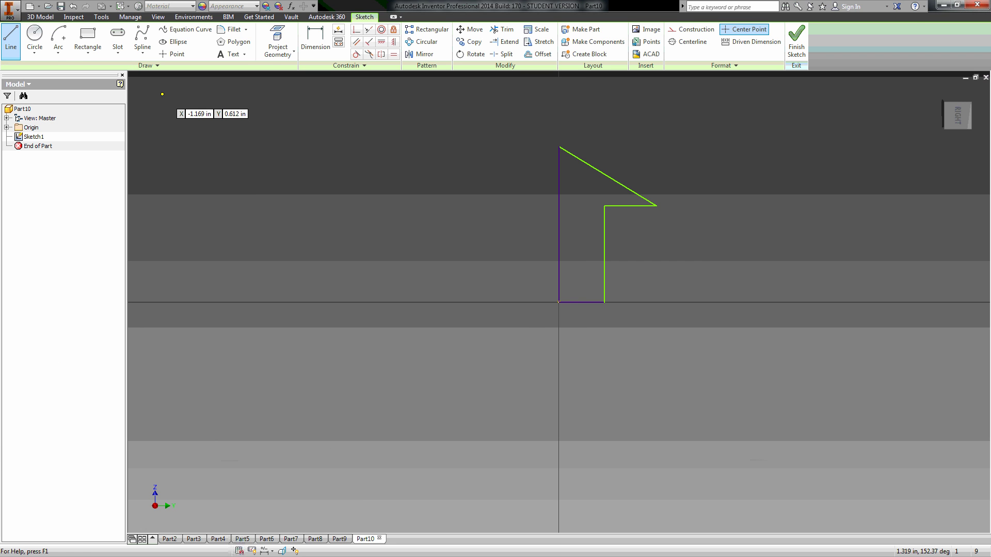
Step: Dimension the tall vertical line to .325 and the short shaft line to .250
{"action": "left_click", "coordinate": [315, 41]}
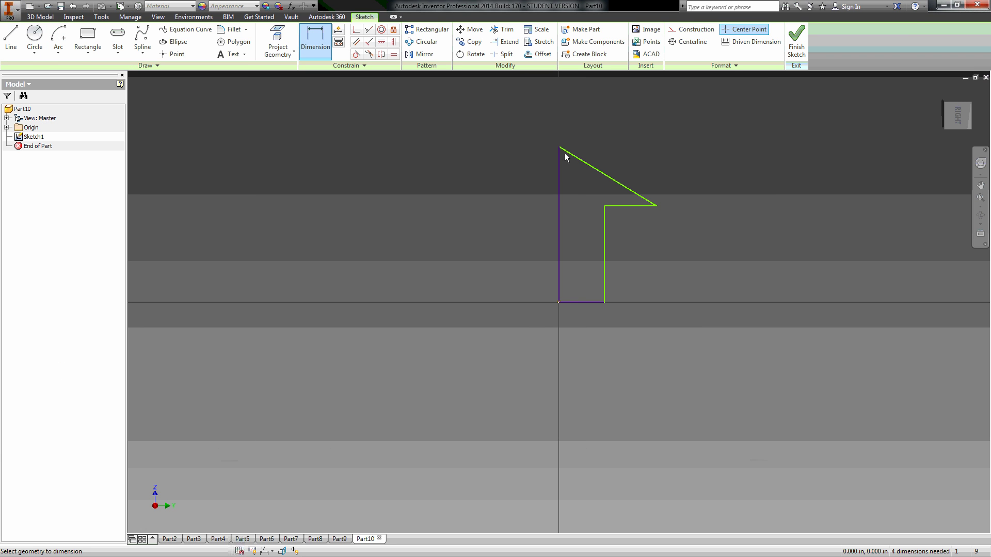
{"action": "left_click", "coordinate": [559, 163]}
{"action": "left_click", "coordinate": [527, 180]}
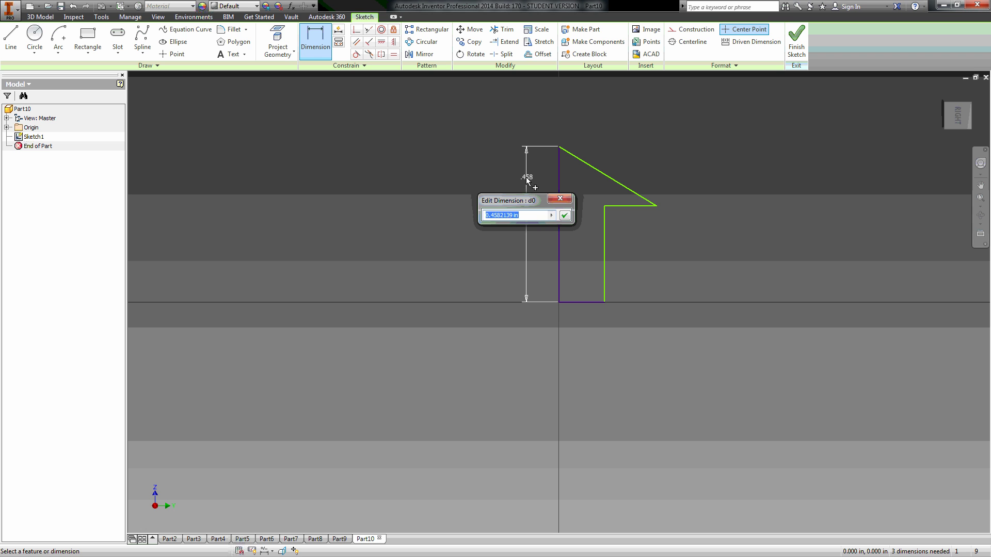
{"action": "type", "text": ".325"}
{"action": "key", "text": "Return"}
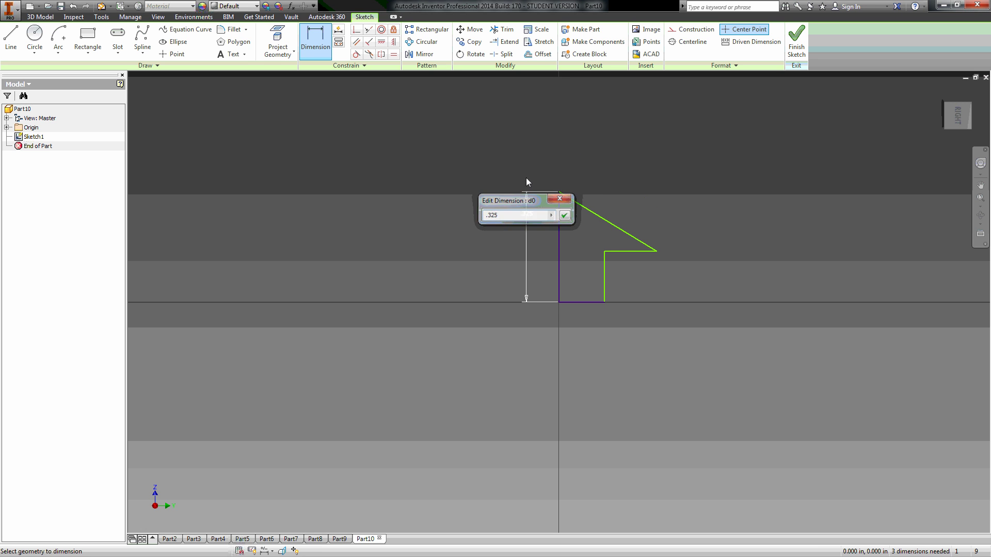
{"action": "left_click", "coordinate": [604, 277]}
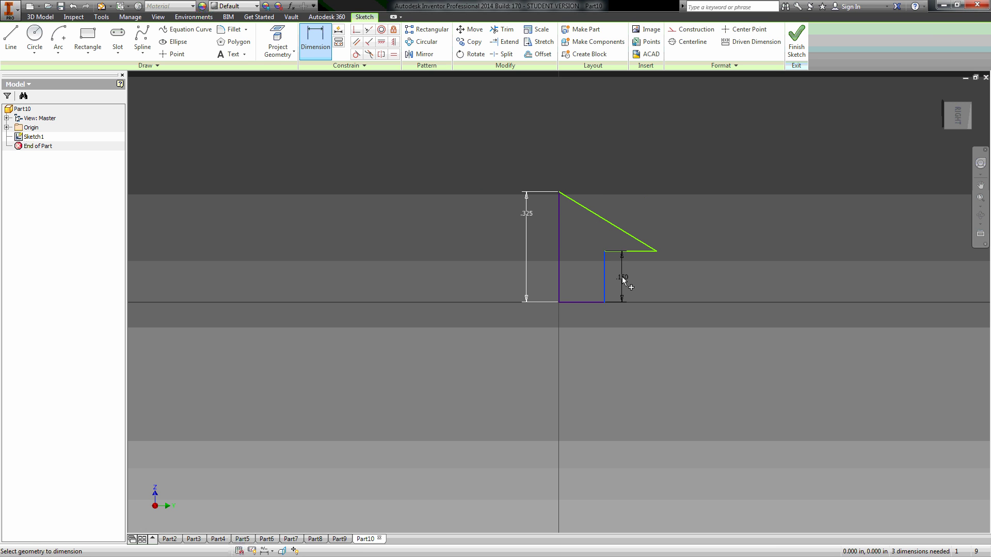
{"action": "left_click", "coordinate": [623, 280]}
{"action": "type", "text": ".25"}
{"action": "key", "text": "Return"}
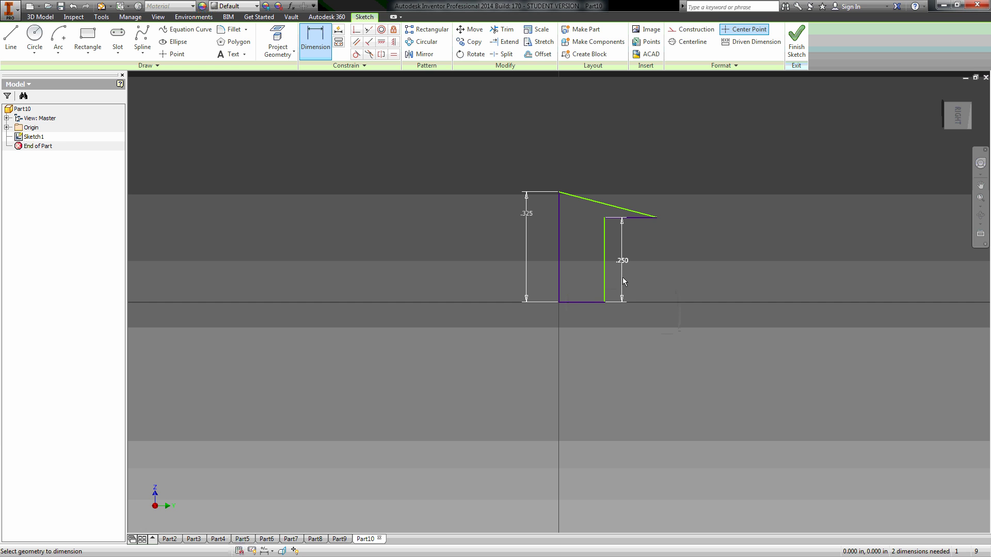
Step: Dimension the bottom edge to .0625/2 (.031) after checking the shaft diameter on the drawing
{"action": "left_click", "coordinate": [583, 303]}
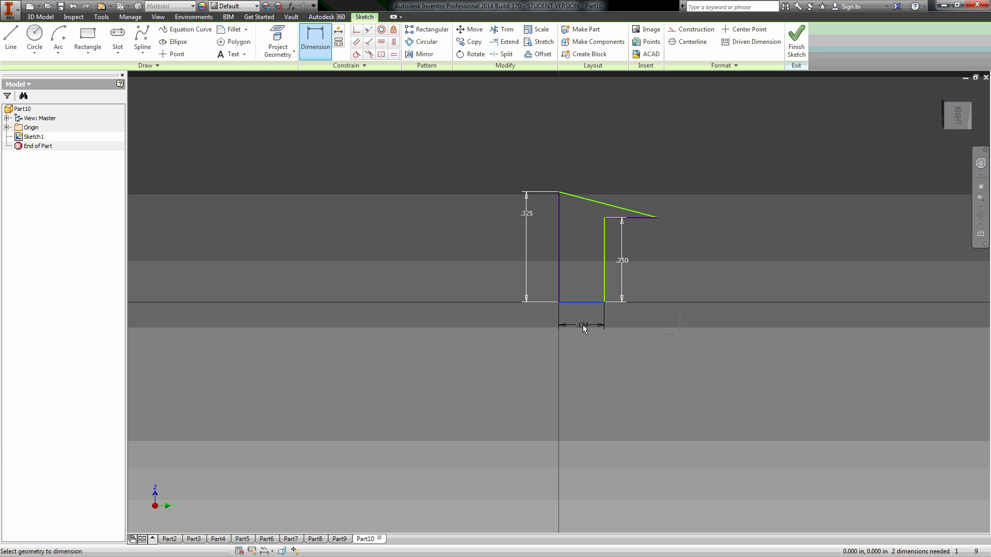
{"action": "left_click", "coordinate": [582, 325]}
{"action": "key", "text": "alt+Tab"}
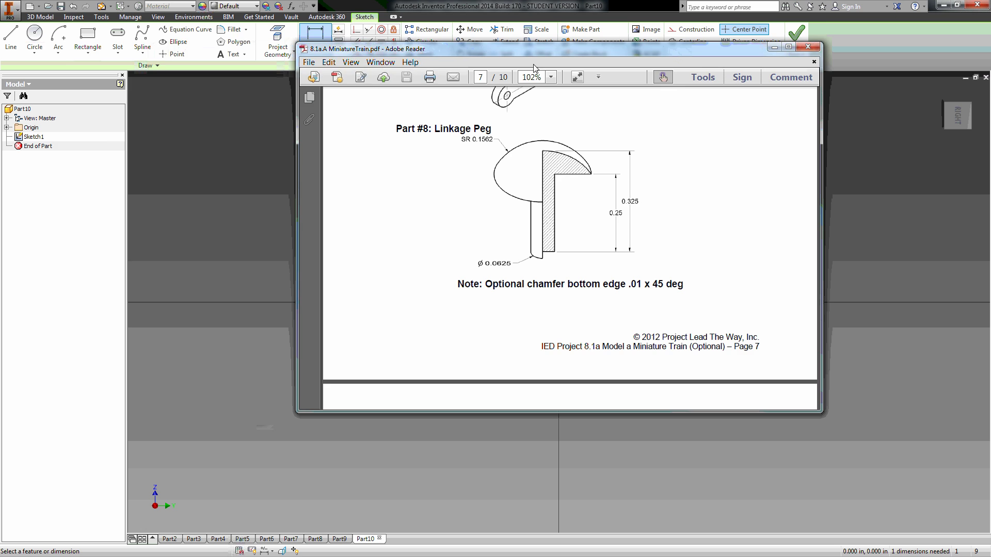
{"action": "key", "text": "alt+Tab"}
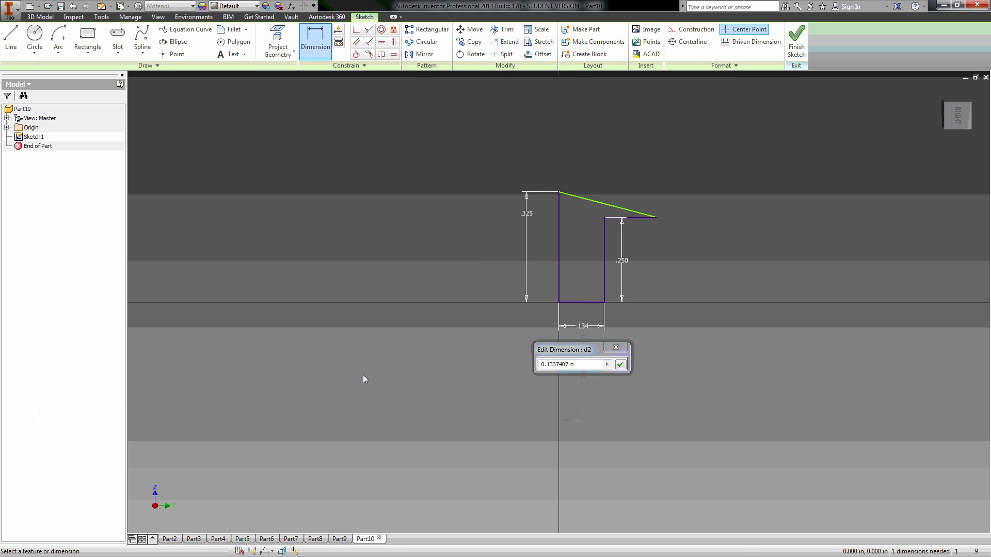
{"action": "left_click", "coordinate": [586, 363]}
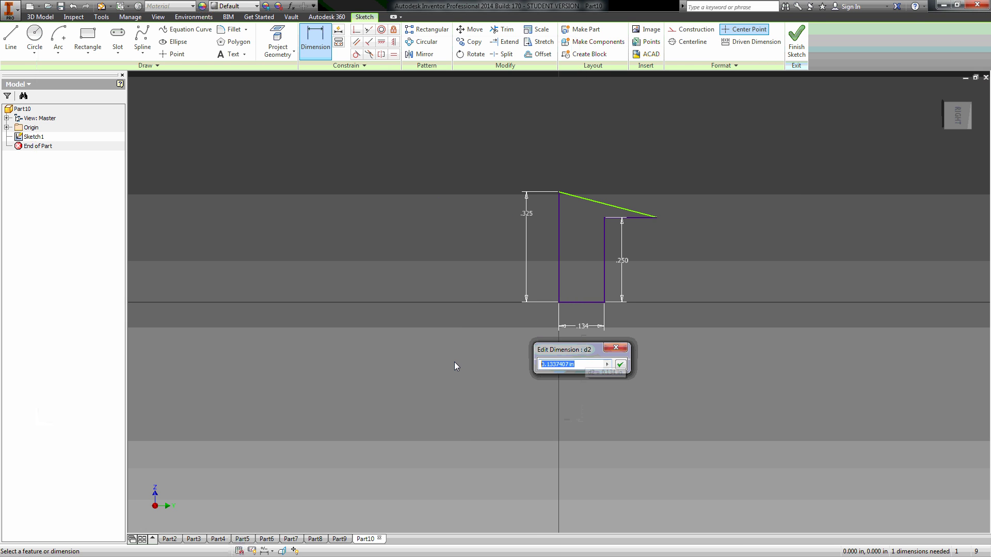
{"action": "type", "text": ".0625/2"}
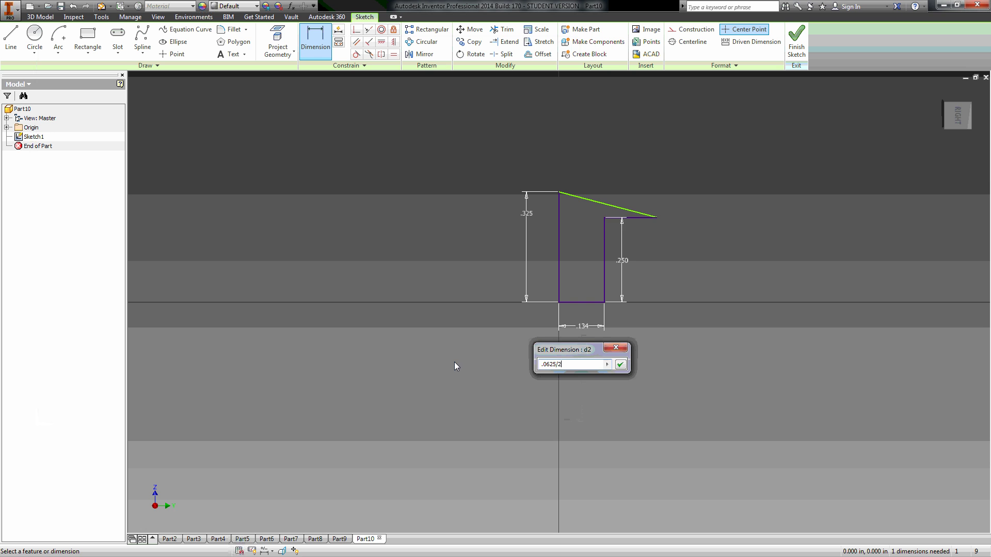
{"action": "key", "text": "Return"}
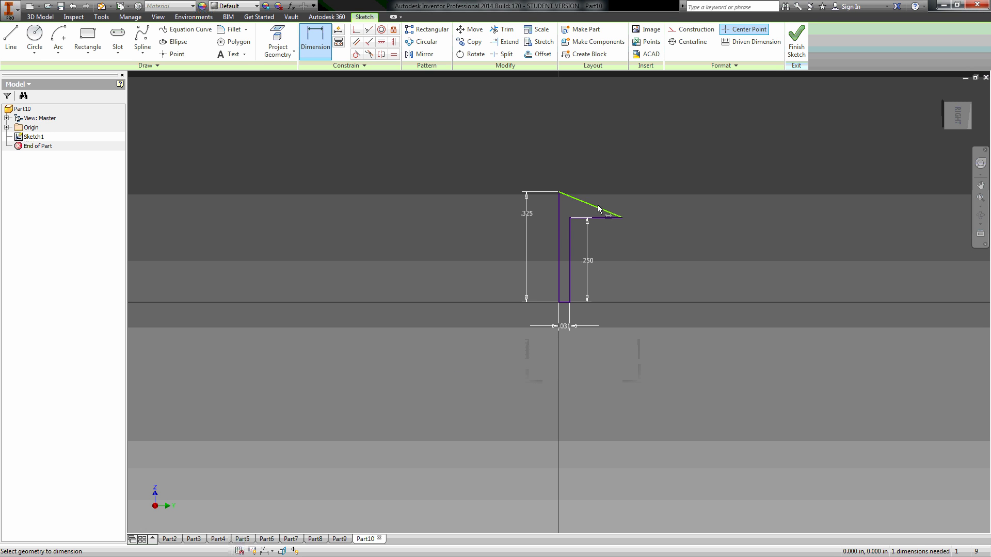
Step: Delete the slanted top line and switch back to the Linkage Peg drawing
{"action": "right_click", "coordinate": [627, 153]}
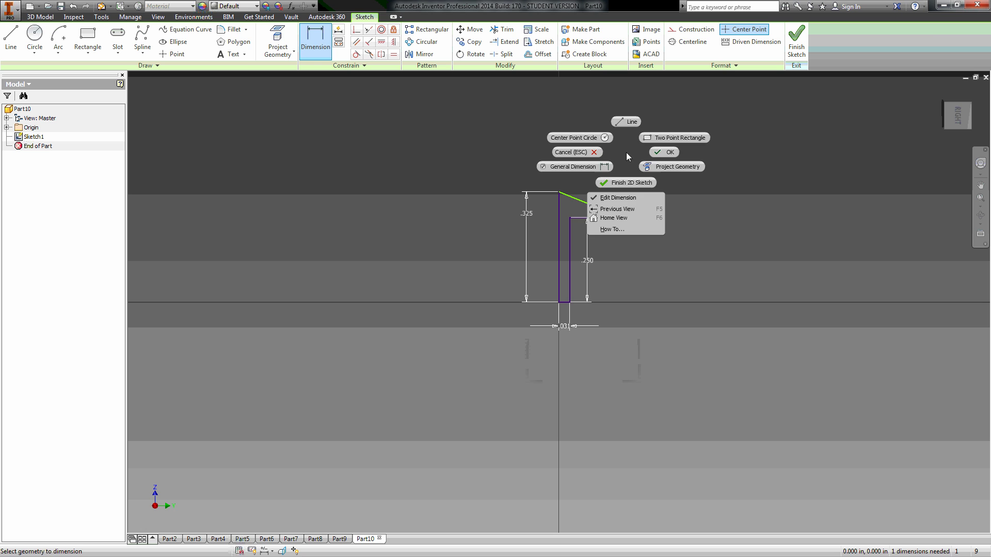
{"action": "left_click", "coordinate": [664, 151]}
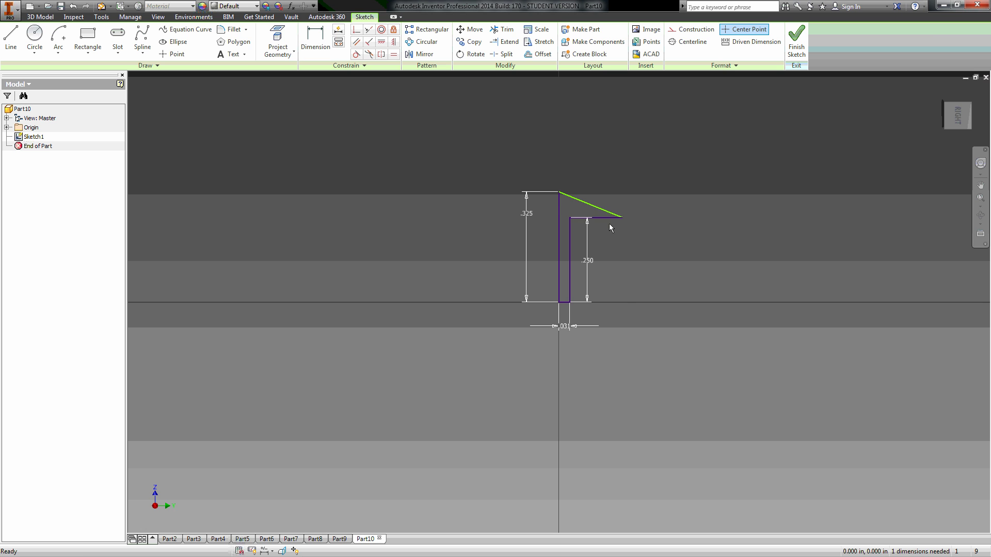
{"action": "right_click", "coordinate": [579, 201]}
{"action": "left_click", "coordinate": [575, 262]}
{"action": "key", "text": "alt+Tab"}
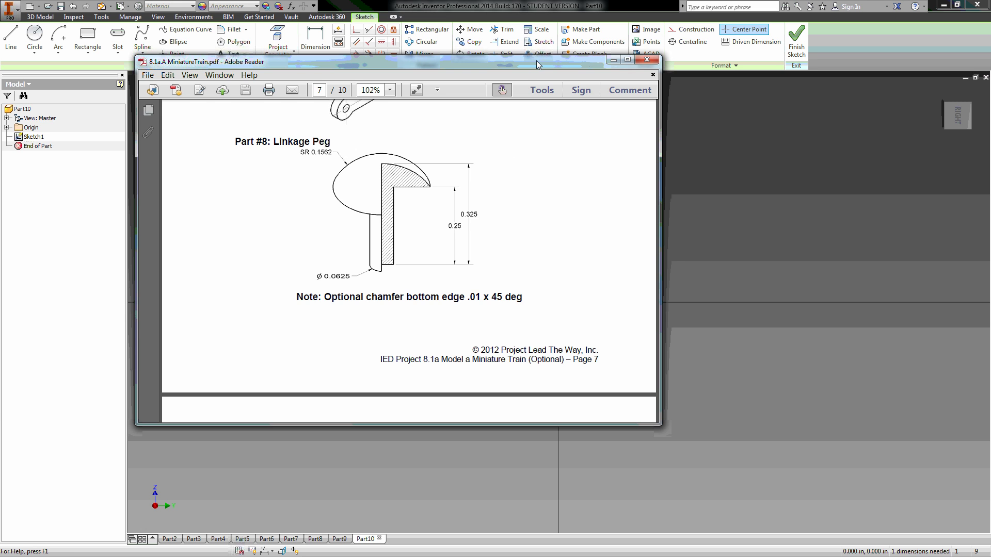
Step: Place a sketch point on the tall left line
{"action": "left_click", "coordinate": [613, 59]}
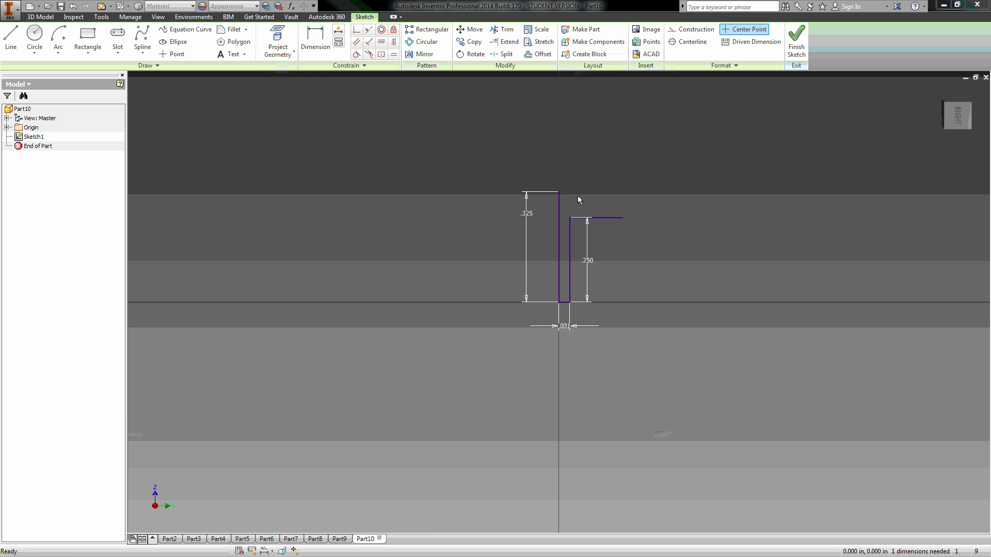
{"action": "left_click", "coordinate": [173, 54]}
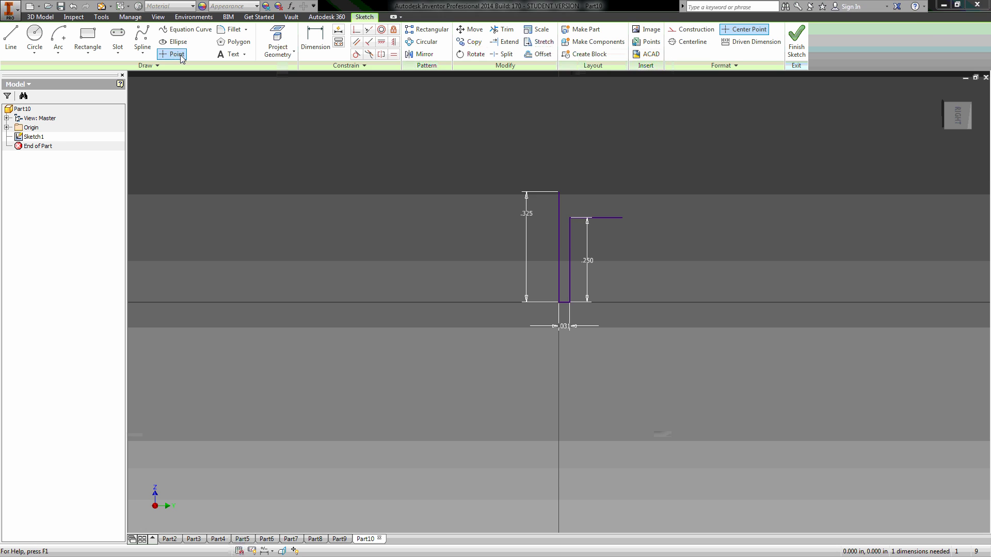
{"action": "scroll", "coordinate": [546, 249], "scroll_direction": "up", "scroll_amount": 3}
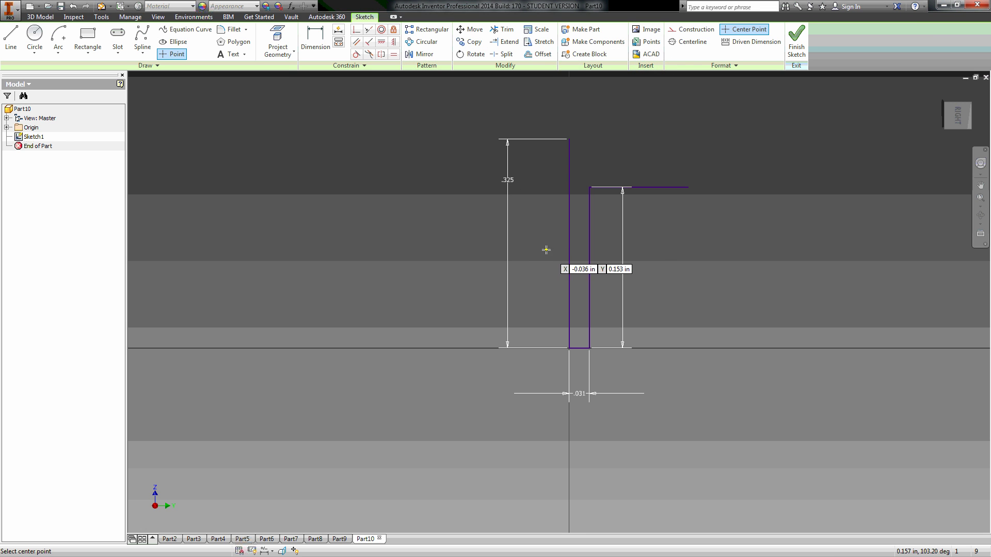
{"action": "left_click", "coordinate": [568, 216]}
Step: Dimension the point .156 below the top end of the tall line
{"action": "key", "text": "d"}
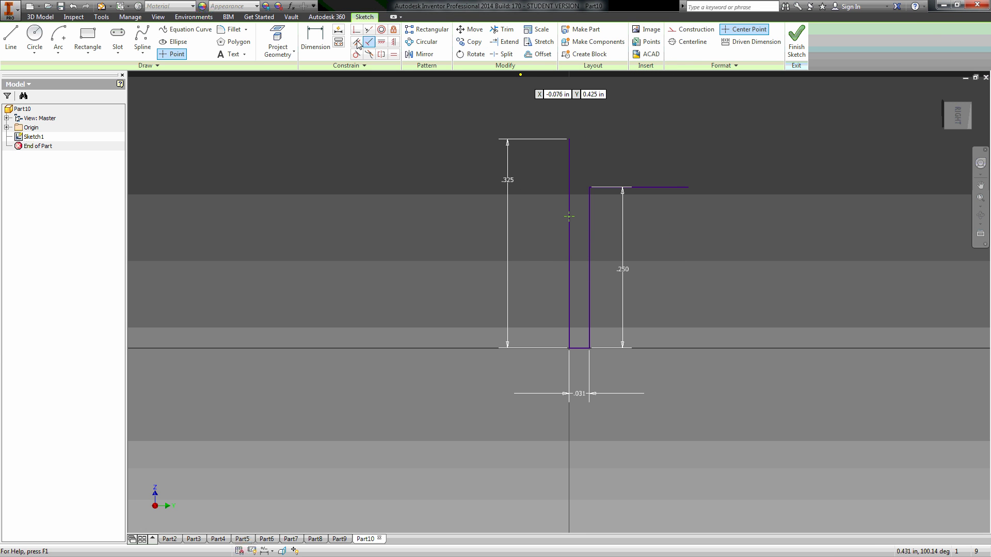
{"action": "left_click", "coordinate": [570, 214]}
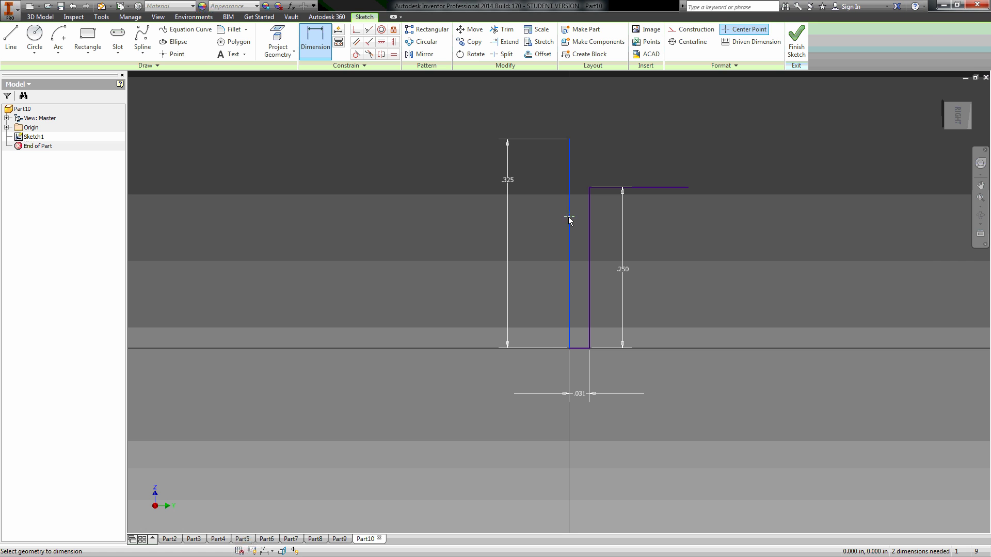
{"action": "left_click", "coordinate": [316, 38]}
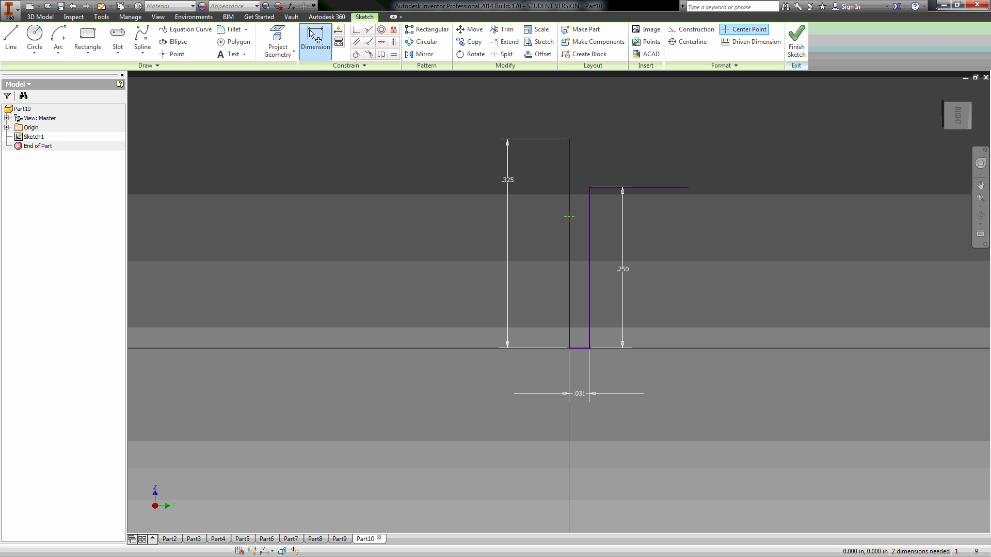
{"action": "left_click", "coordinate": [569, 217]}
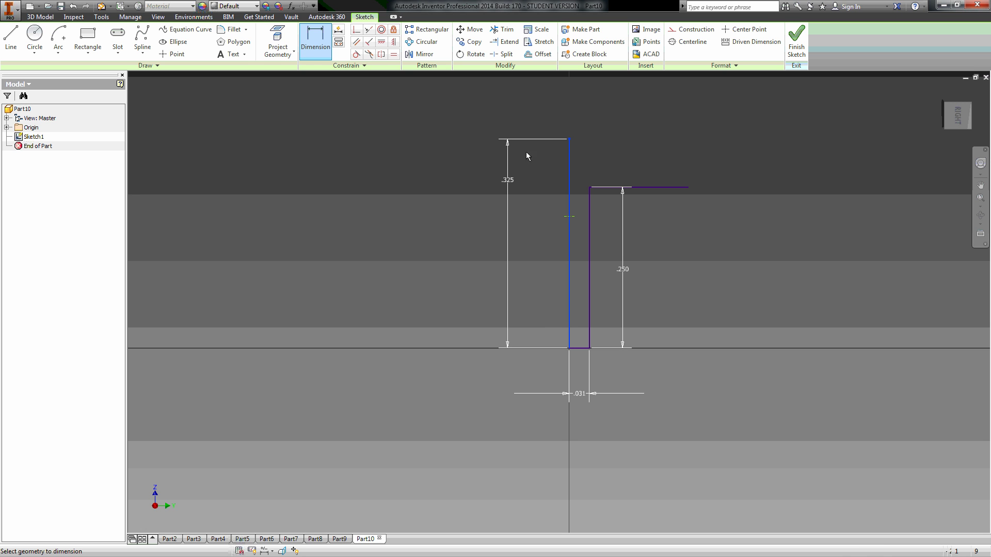
{"action": "key", "text": "Escape"}
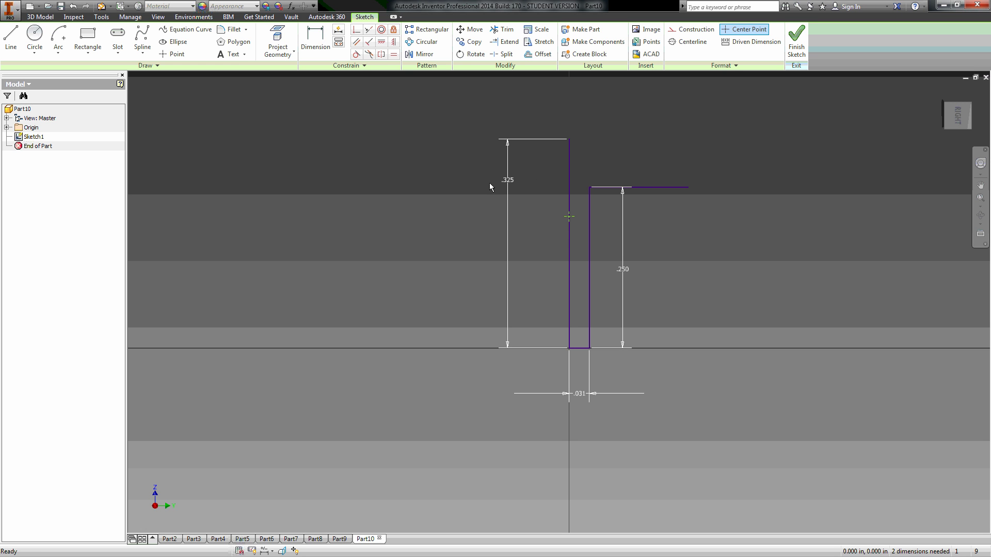
{"action": "key", "text": "d"}
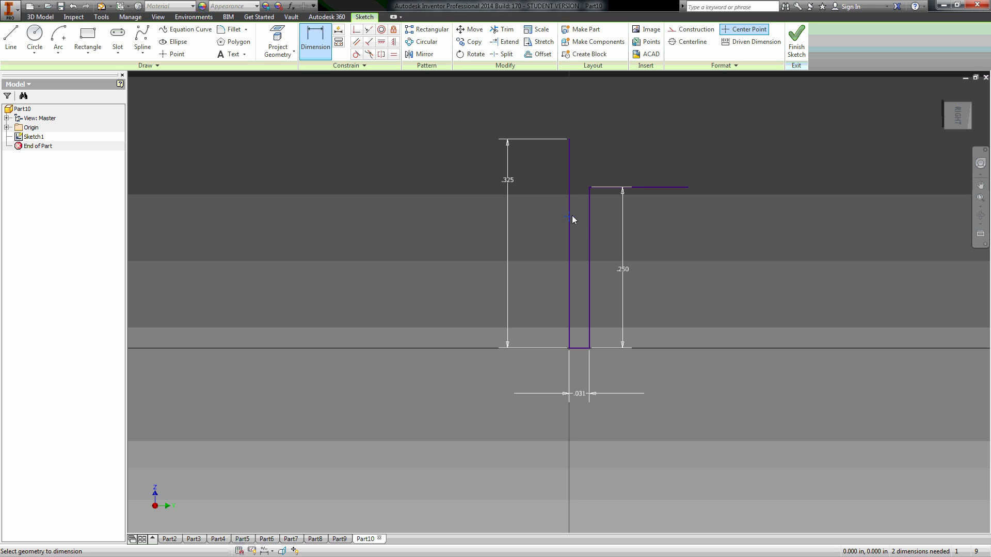
{"action": "left_click", "coordinate": [569, 138]}
{"action": "left_click", "coordinate": [466, 166]}
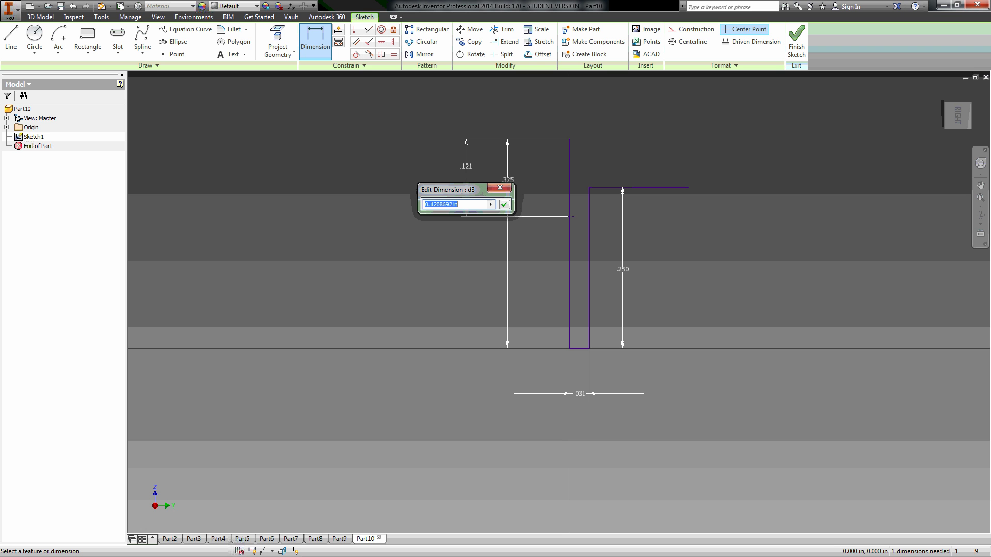
{"action": "type", "text": ".1562"}
{"action": "key", "text": "Return"}
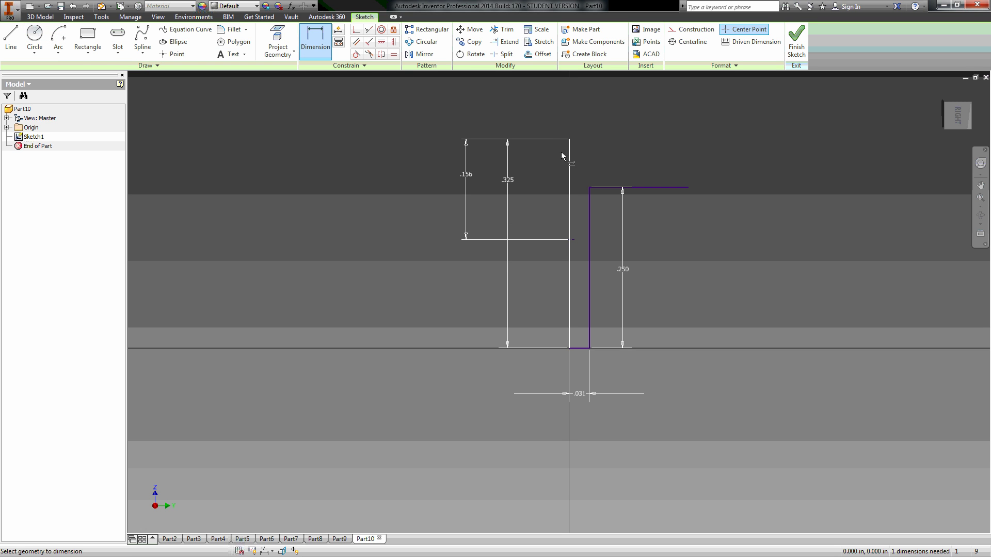
Step: Draw a center-point arc around the new point from the line's top past the horizontal line
{"action": "left_click", "coordinate": [58, 51]}
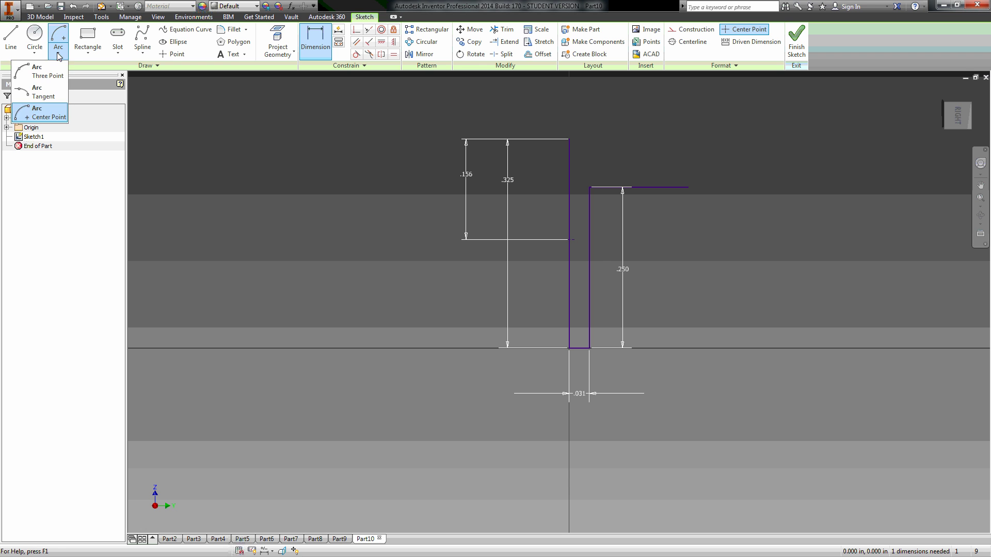
{"action": "left_click", "coordinate": [44, 118]}
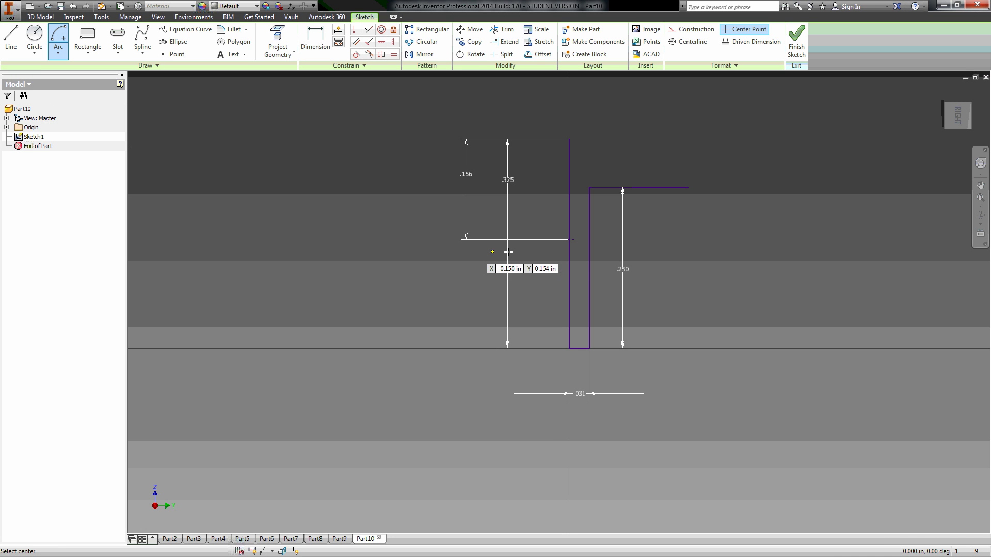
{"action": "left_click", "coordinate": [570, 239]}
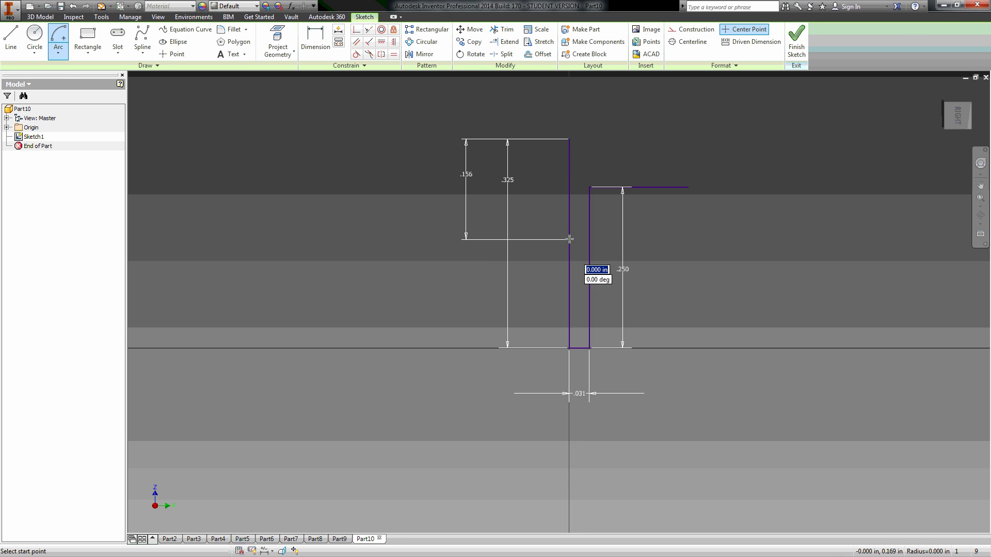
{"action": "left_click", "coordinate": [568, 140]}
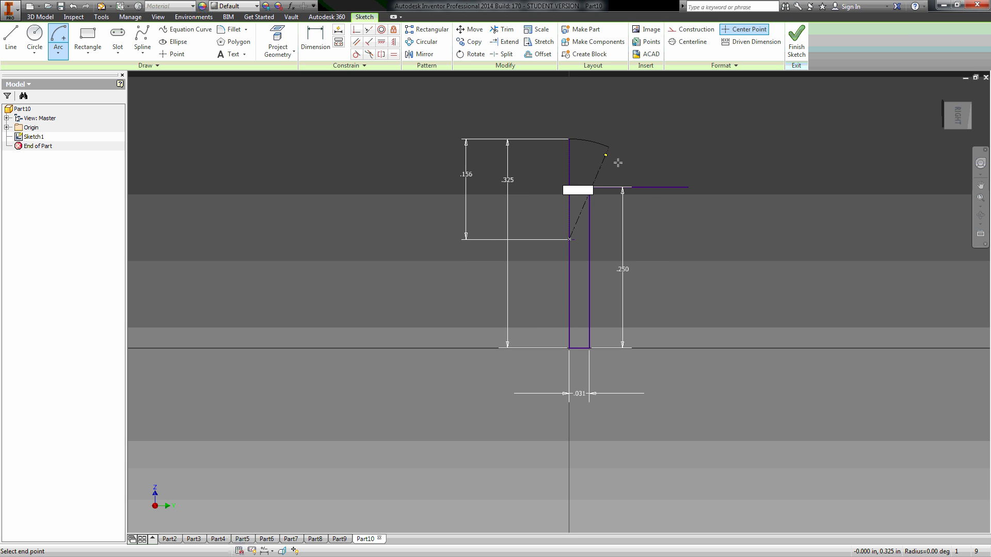
{"action": "left_click", "coordinate": [661, 198]}
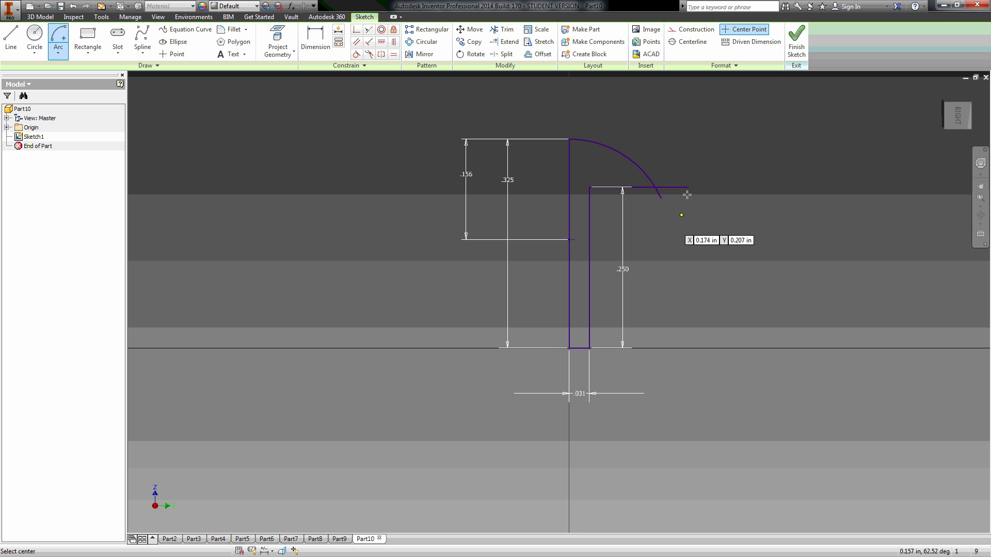
Step: Trim the arc's tail and the line's overhang, then finish the sketch
{"action": "left_click", "coordinate": [503, 30]}
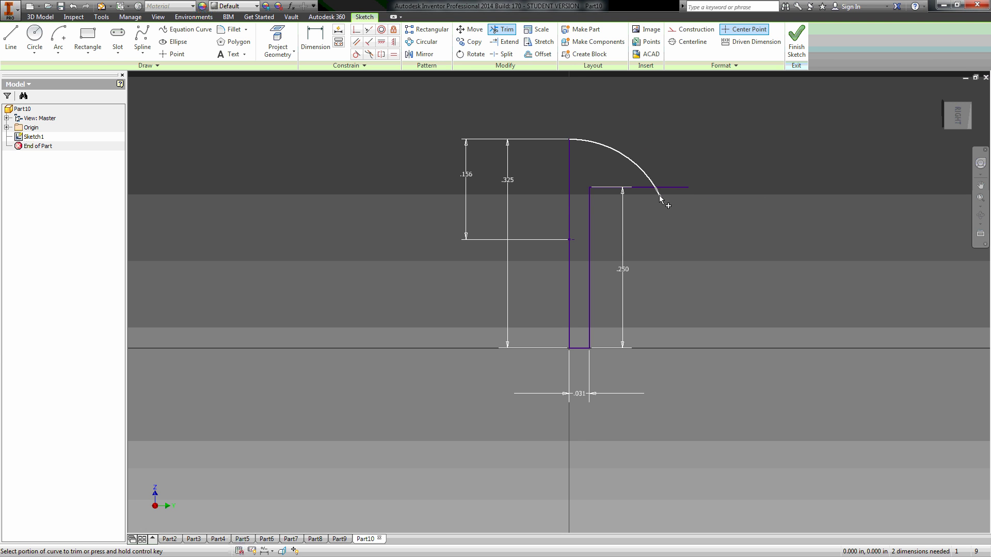
{"action": "left_click", "coordinate": [661, 195]}
{"action": "left_click", "coordinate": [668, 188]}
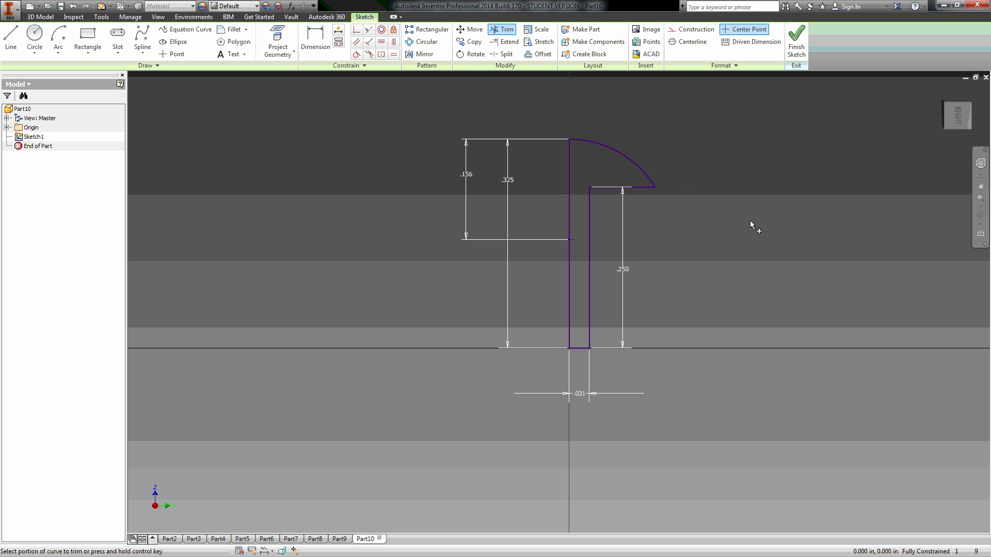
{"action": "left_click", "coordinate": [797, 40]}
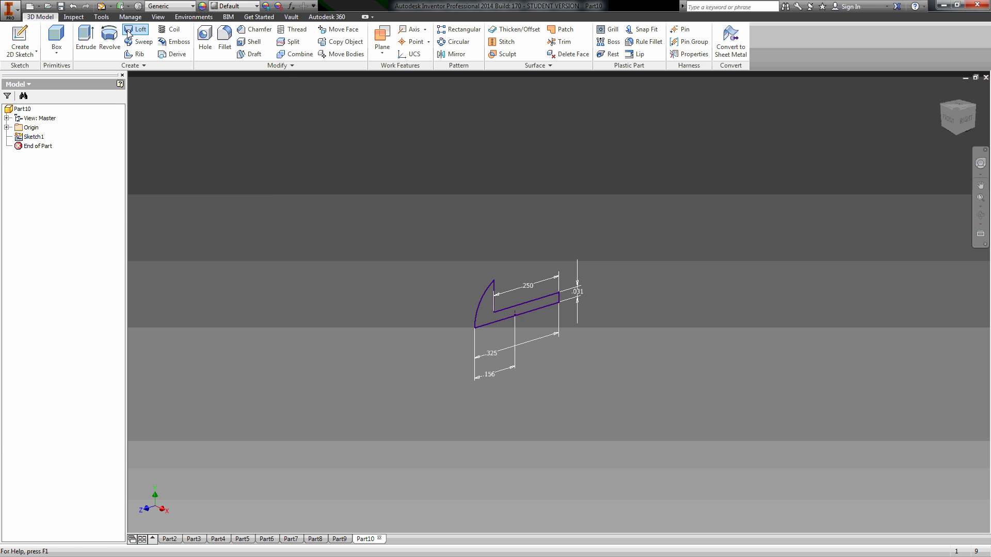
Step: Revolve the profile about its bottom edge into a solid peg
{"action": "left_click", "coordinate": [110, 38]}
{"action": "left_click", "coordinate": [544, 307]}
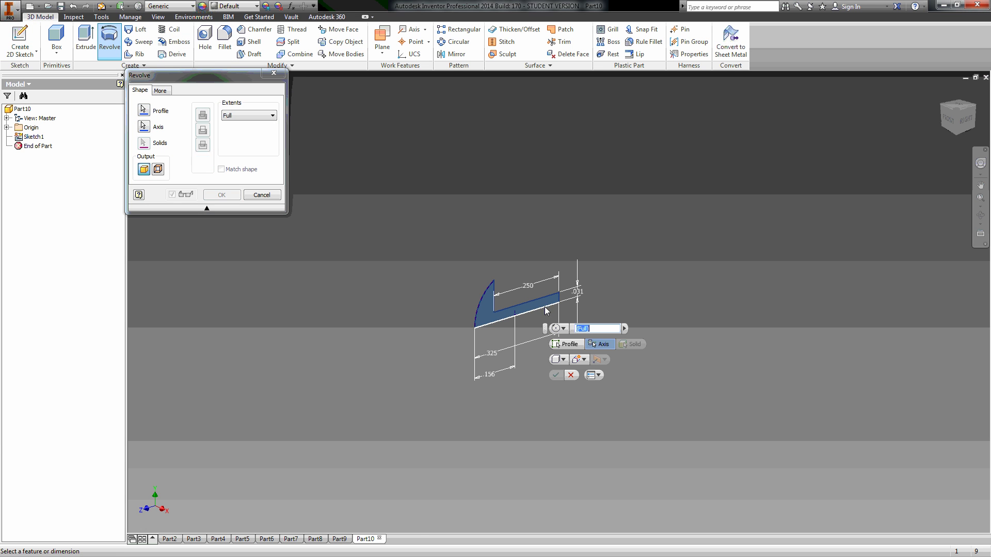
{"action": "left_click", "coordinate": [222, 195]}
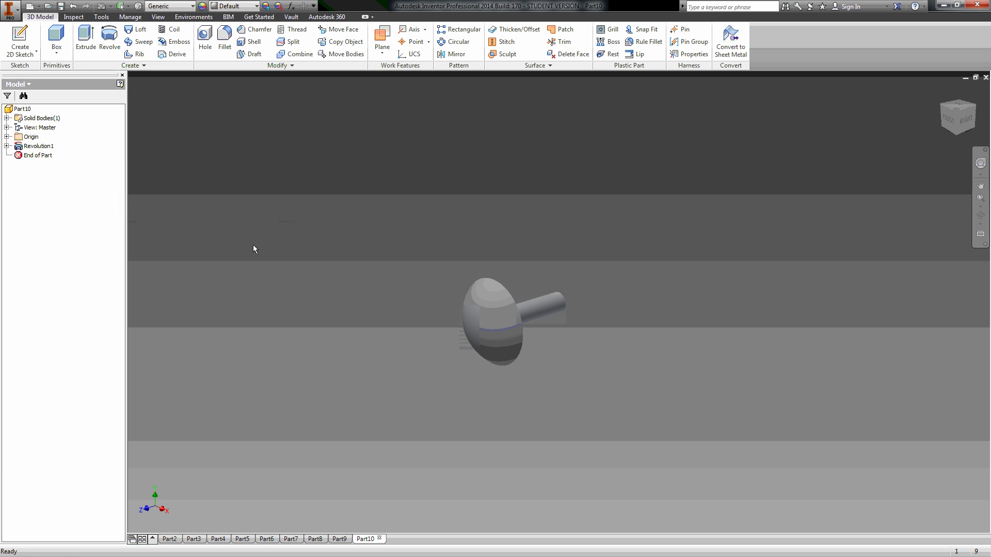
Step: Chamfer the shaft's end edge .01 at 45 deg using distance-and-angle mode
{"action": "left_click", "coordinate": [257, 34]}
{"action": "left_click", "coordinate": [142, 118]}
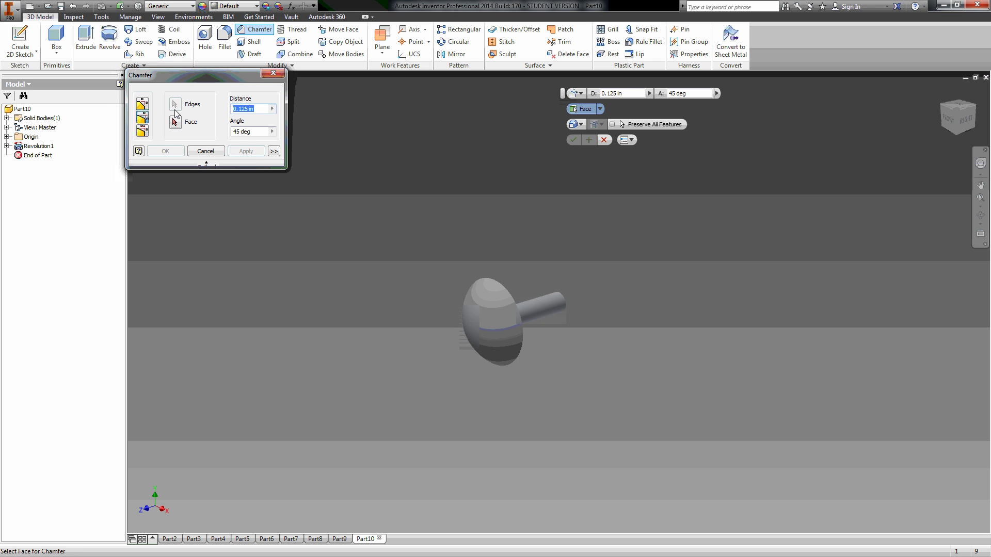
{"action": "type", "text": ".01"}
{"action": "left_click", "coordinate": [540, 305]}
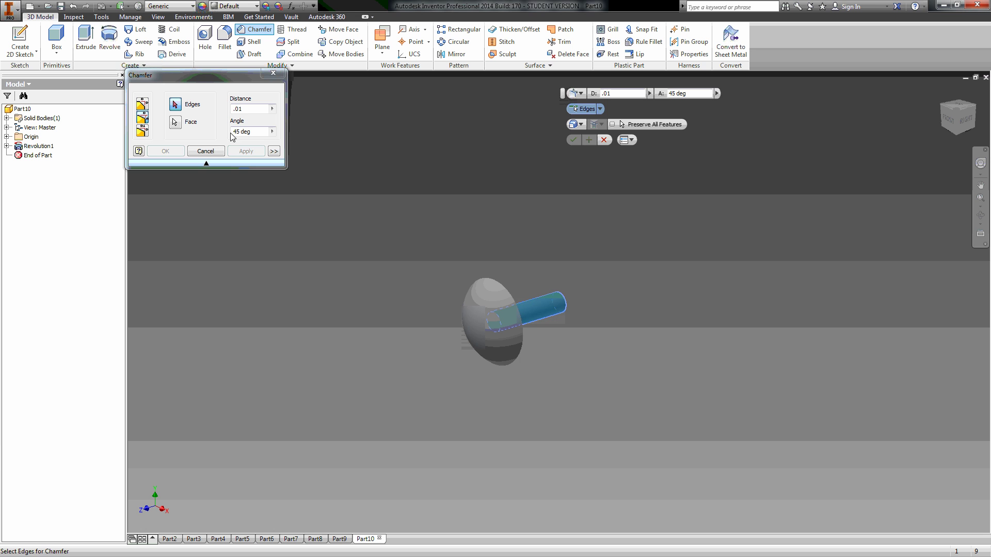
{"action": "left_click", "coordinate": [561, 299]}
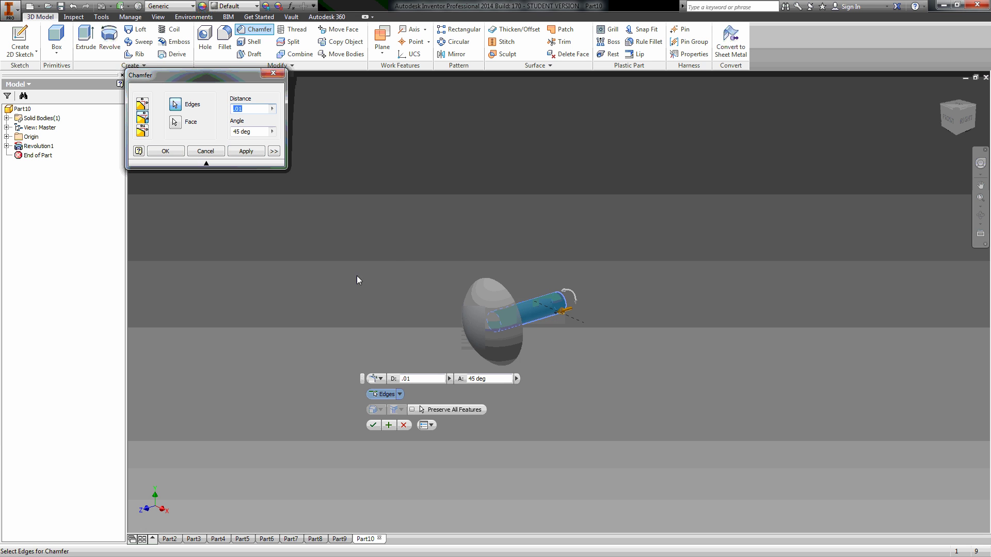
{"action": "left_click", "coordinate": [372, 424]}
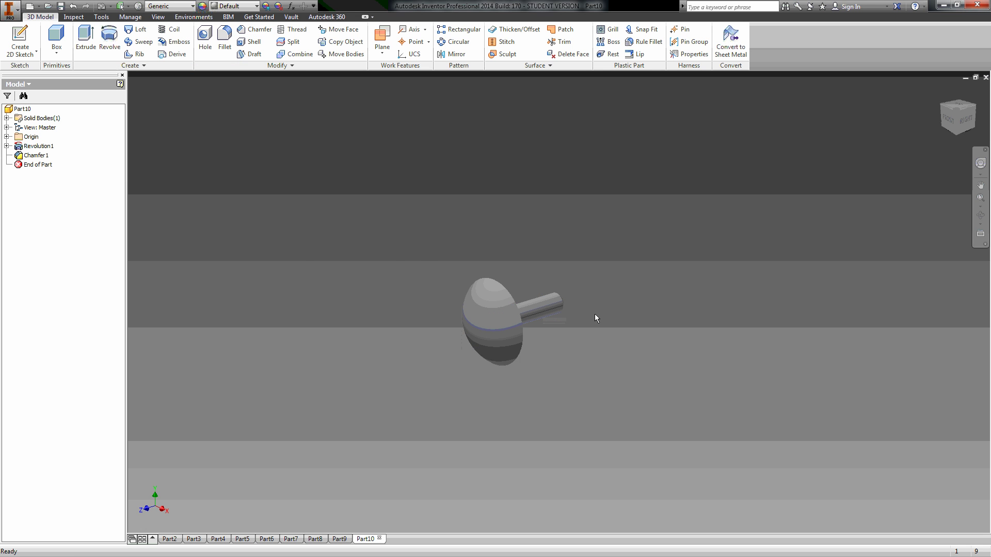
Step: Set the peg's material to ABS Plastic from the Quick Access Toolbar material list
{"action": "scroll", "coordinate": [594, 314], "scroll_direction": "down", "scroll_amount": 5}
{"action": "scroll", "coordinate": [515, 308], "scroll_direction": "down", "scroll_amount": 3}
{"action": "middle_click_drag", "start_coordinate": [491, 304], "coordinate": [559, 279], "text": "shift"}
{"action": "scroll", "coordinate": [593, 299], "scroll_direction": "up", "scroll_amount": 8}
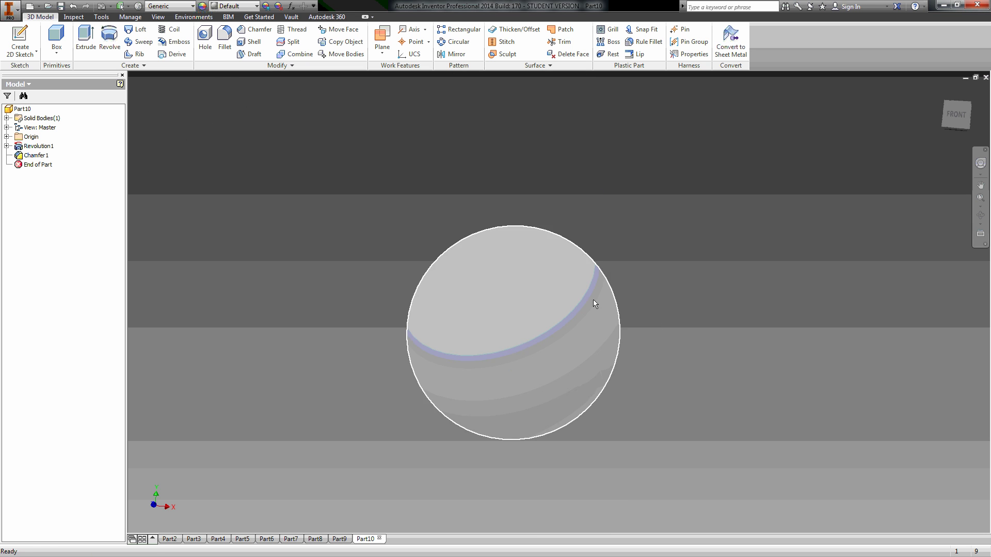
{"action": "middle_click_drag", "start_coordinate": [503, 299], "coordinate": [416, 317], "text": "shift"}
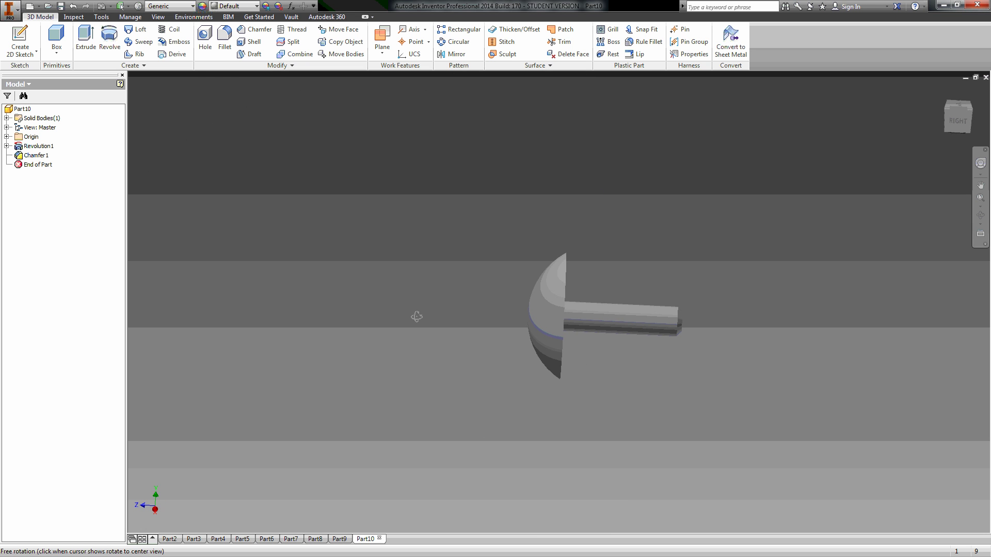
{"action": "left_click", "coordinate": [176, 6]}
{"action": "scroll", "coordinate": [129, 24], "scroll_direction": "up", "scroll_amount": 5}
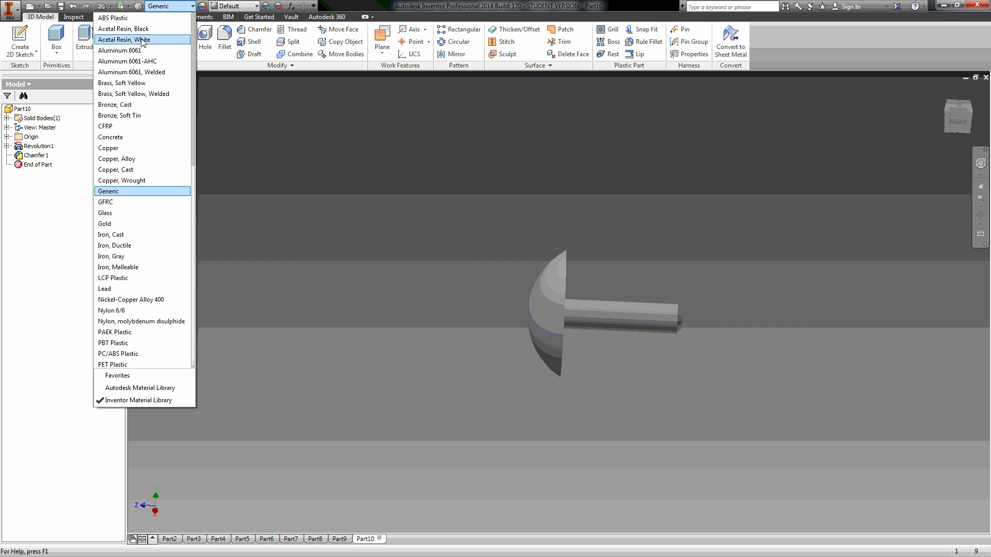
{"action": "left_click", "coordinate": [112, 18]}
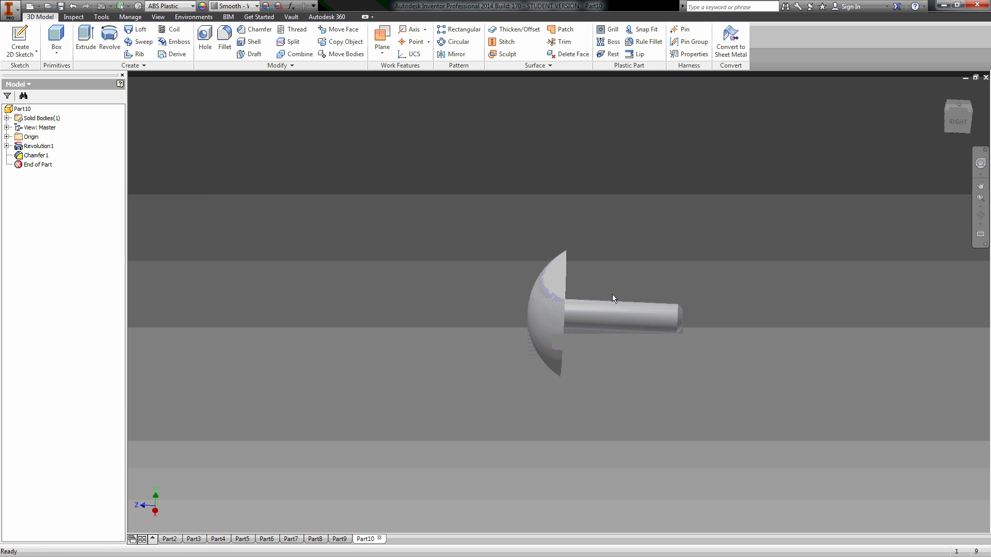
{"action": "middle_click_drag", "start_coordinate": [388, 211], "coordinate": [526, 183], "text": "shift"}
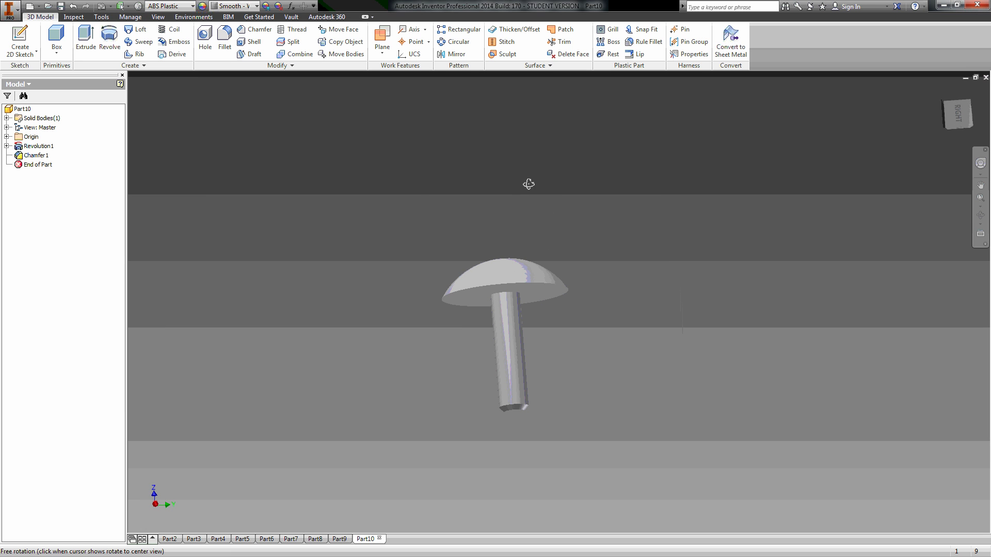